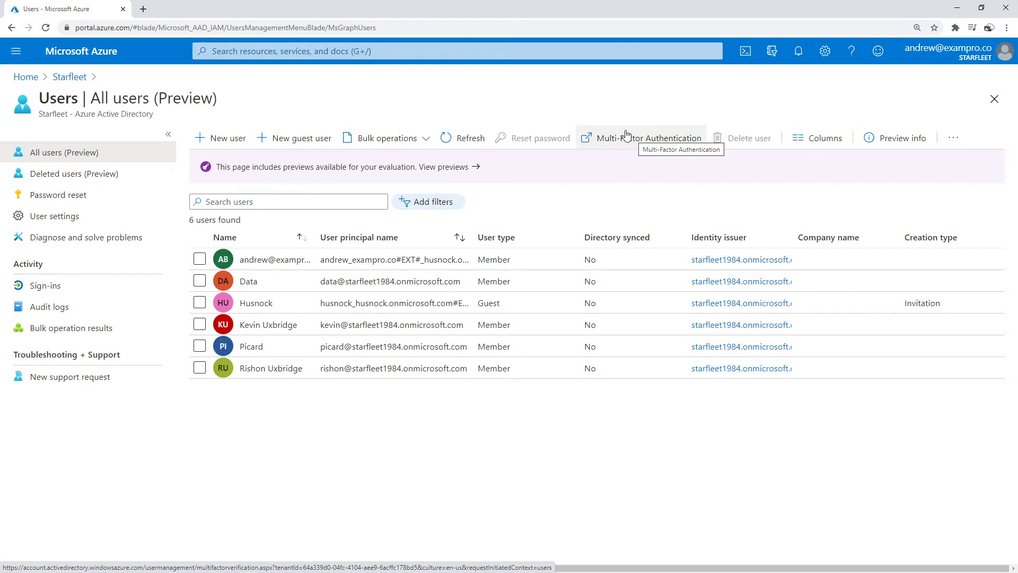
# - Open the Starfleet directory overview in a separate tab to examine it, and return to the users list
pyautogui.rightClick(70, 77)
pyautogui.click(100, 87)
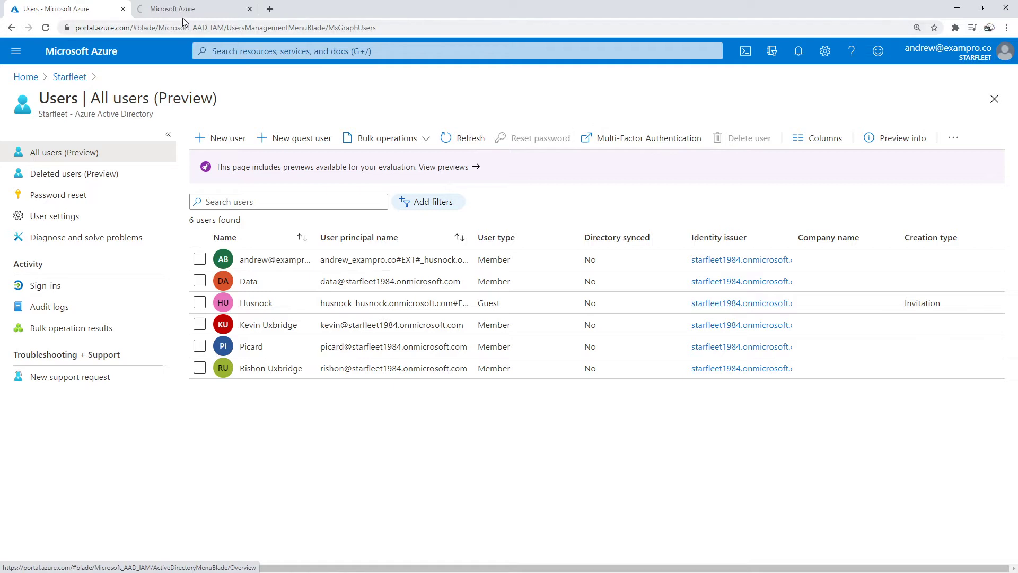
pyautogui.click(182, 15)
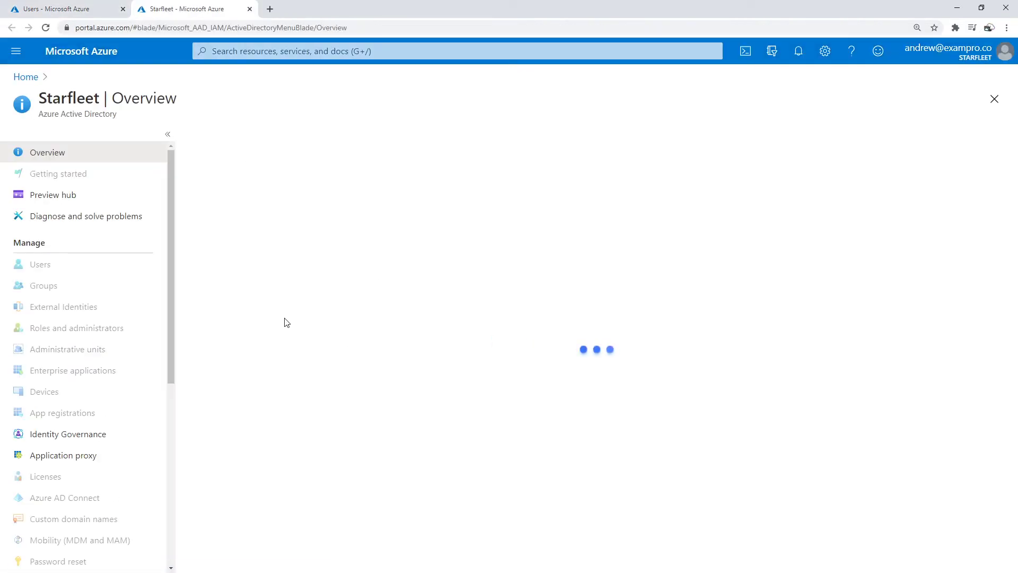
pyautogui.moveTo(295, 363); pyautogui.dragTo(201, 368)
pyautogui.click(92, 11)
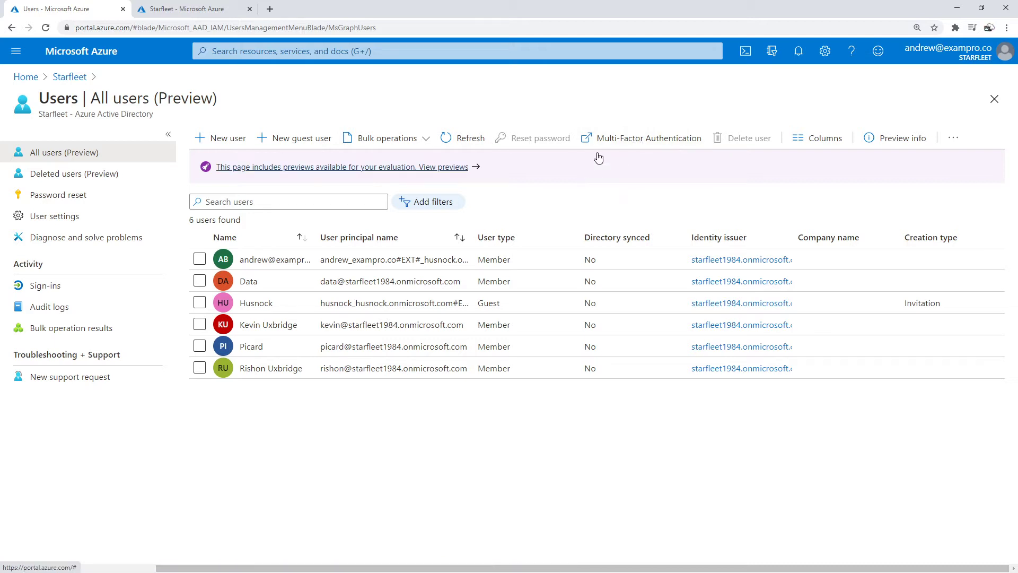
# - Open the multi-factor authentication management page for the directory's users and close the extra Starfleet overview tab
pyautogui.click(610, 138)
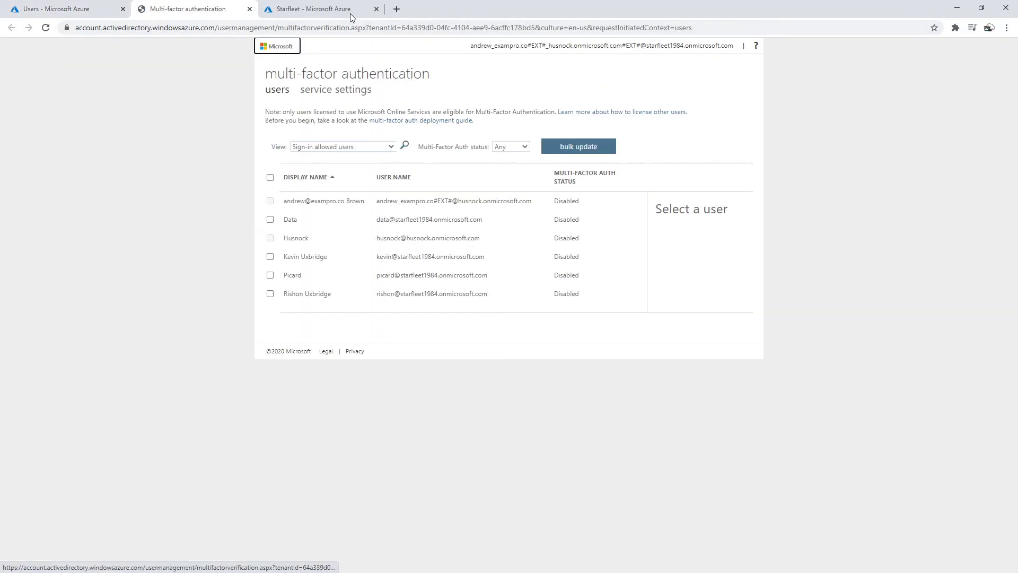
pyautogui.click(370, 13)
pyautogui.click(375, 10)
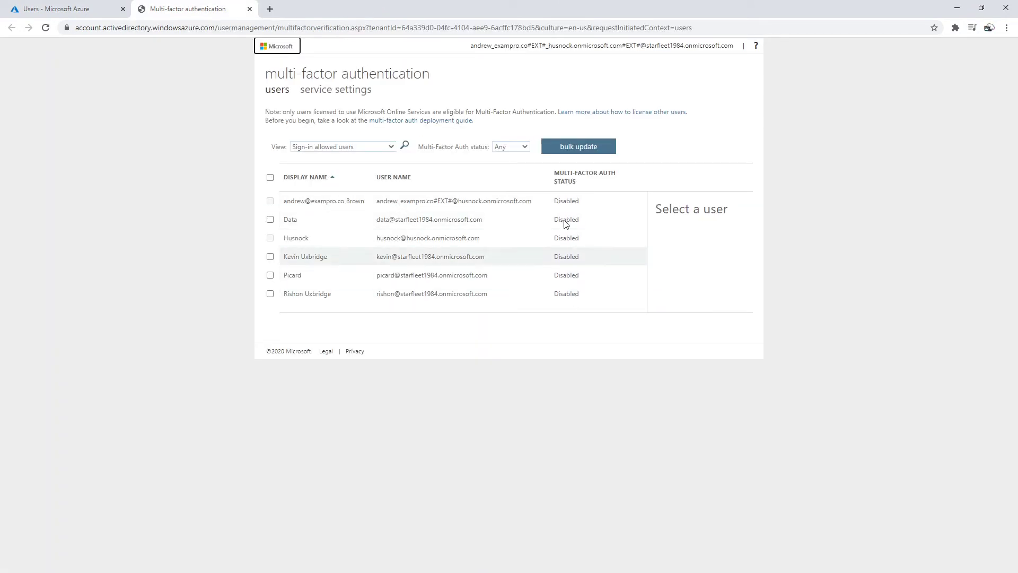
# - Enable multi-factor authentication for the fourth user in the list
pyautogui.click(270, 256)
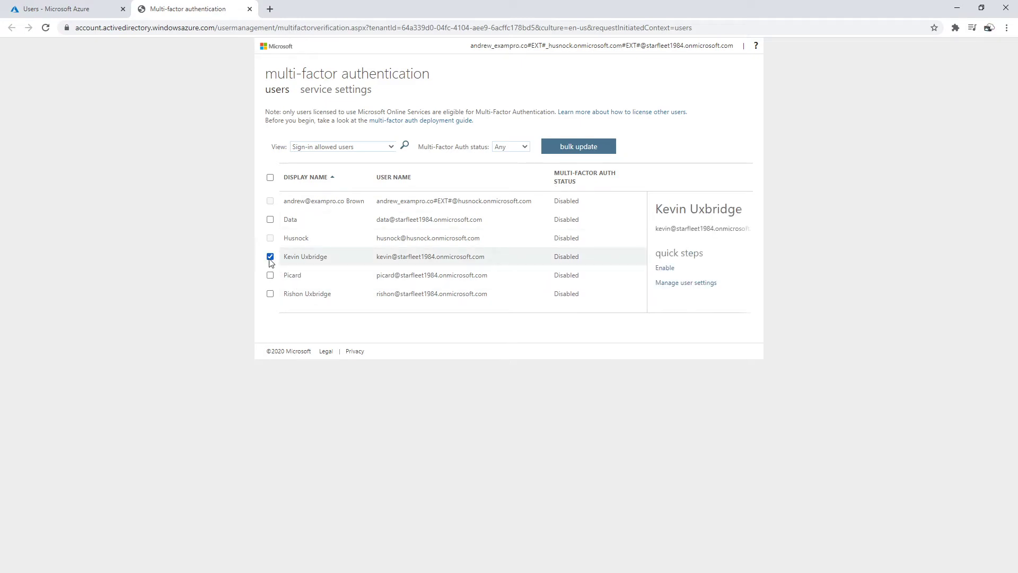
pyautogui.click(663, 268)
pyautogui.click(592, 365)
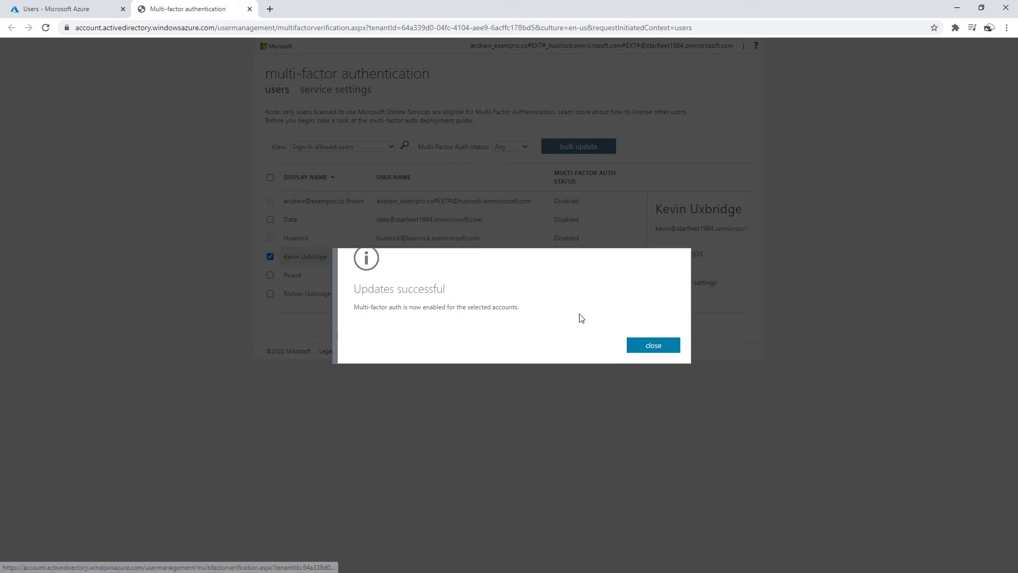
pyautogui.click(639, 348)
# - Examine the contact method and app password options in the selected user's management settings, and cancel the dialog
pyautogui.click(269, 256)
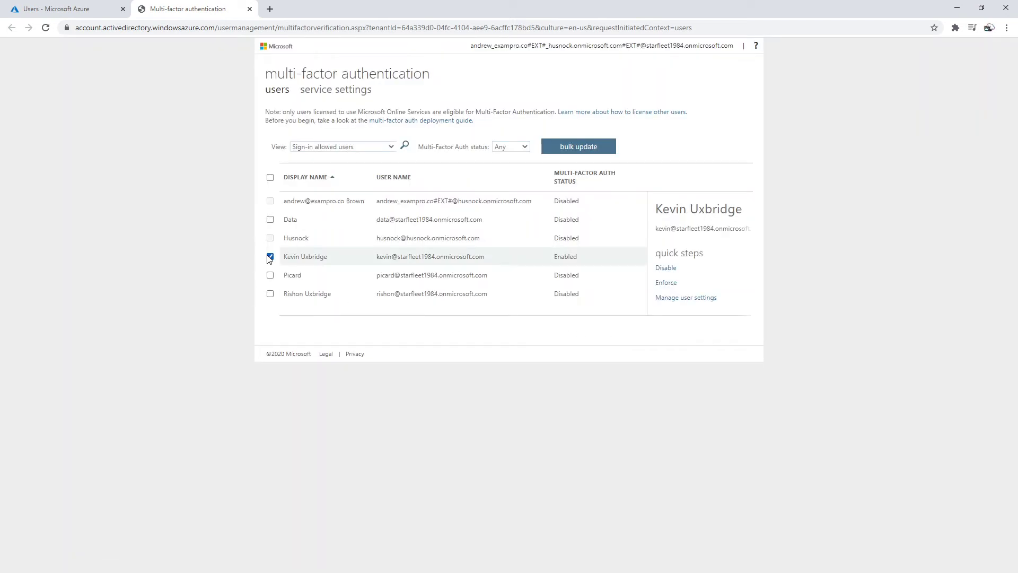
pyautogui.click(681, 298)
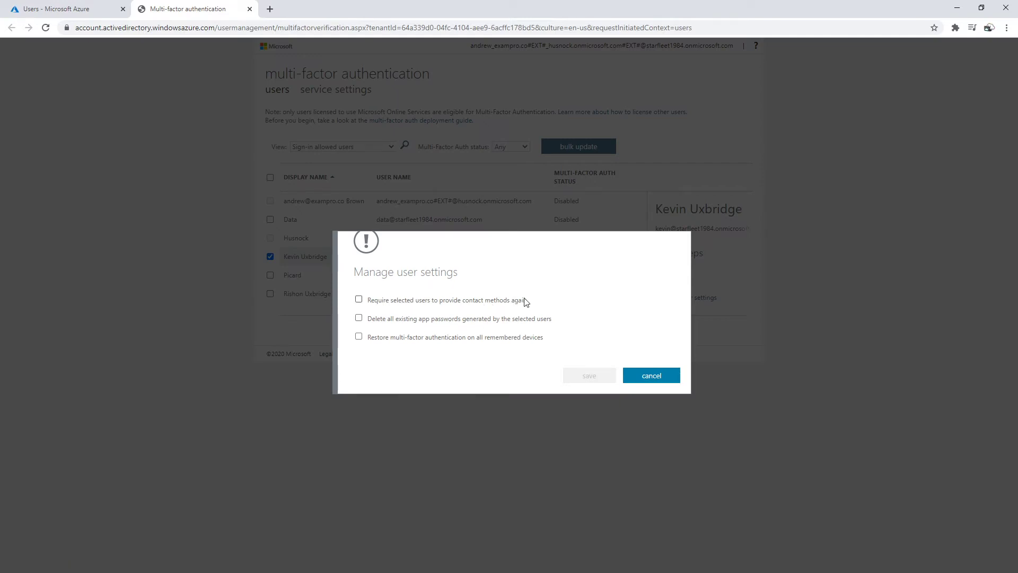
pyautogui.click(359, 300)
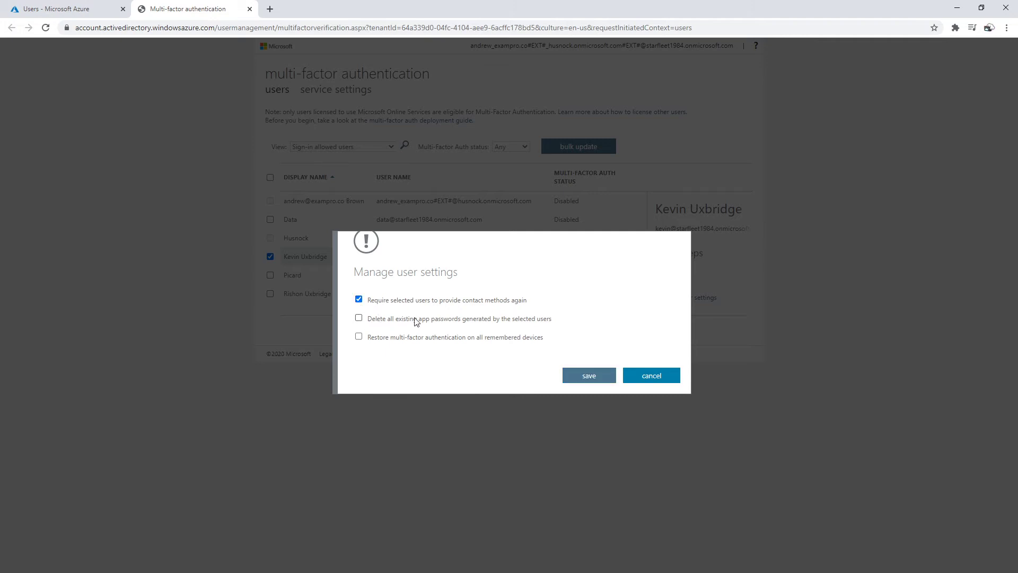
pyautogui.click(359, 319)
pyautogui.click(650, 374)
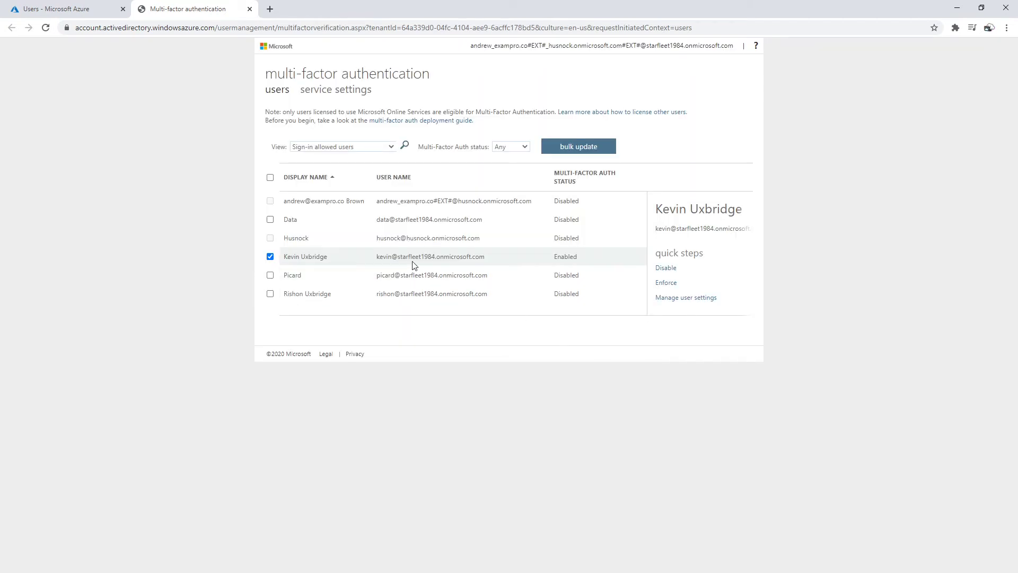
# - Open the multi-factor authentication service settings in a separate tab and review the app passwords option
pyautogui.rightClick(342, 97)
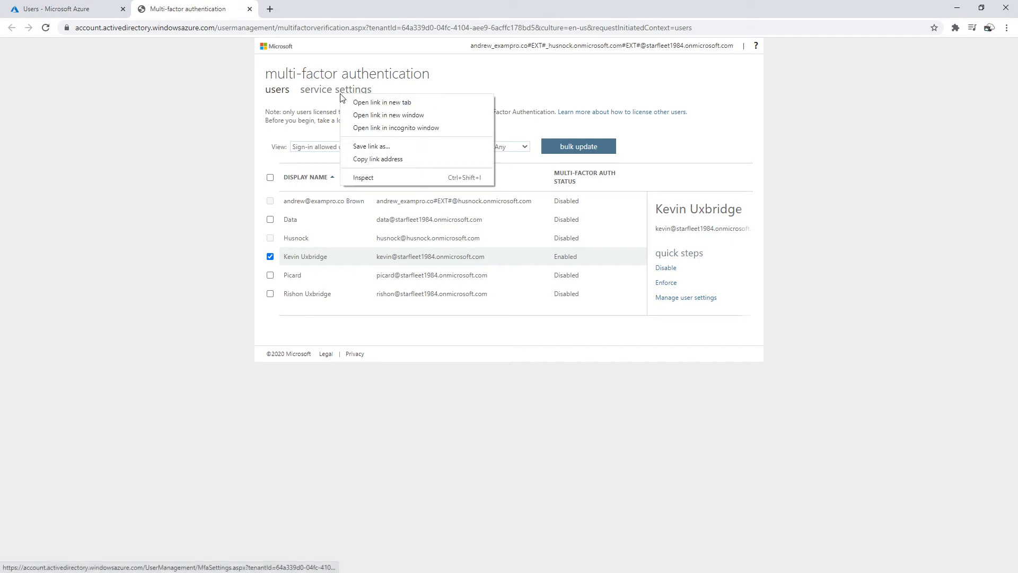
pyautogui.click(348, 103)
pyautogui.click(298, 10)
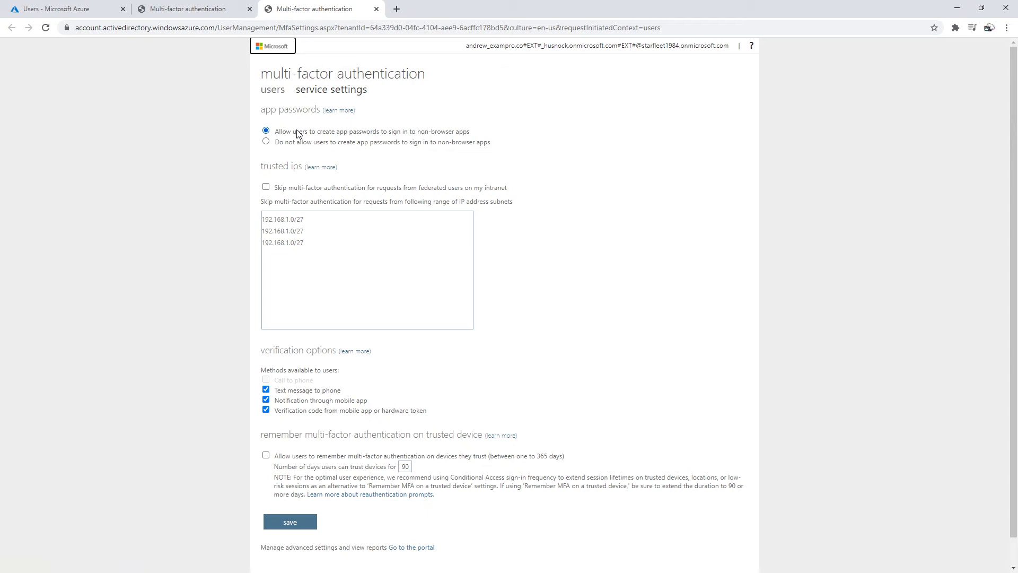
pyautogui.moveTo(407, 133); pyautogui.dragTo(474, 136)
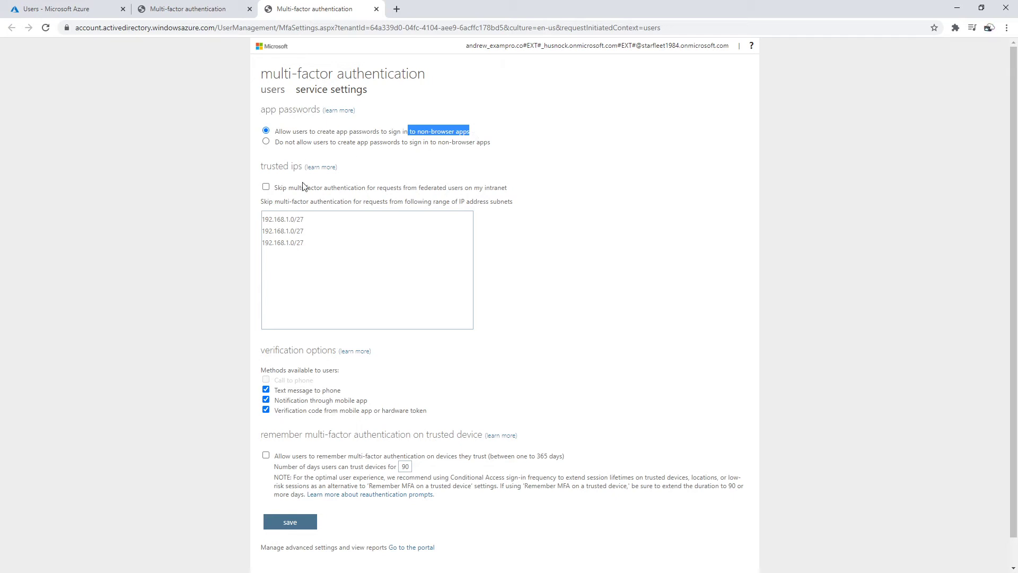
# - Try skipping multi-factor authentication for federated intranet users, and review the verification methods available to users
pyautogui.click(266, 188)
pyautogui.scroll(-1, 226, 258)
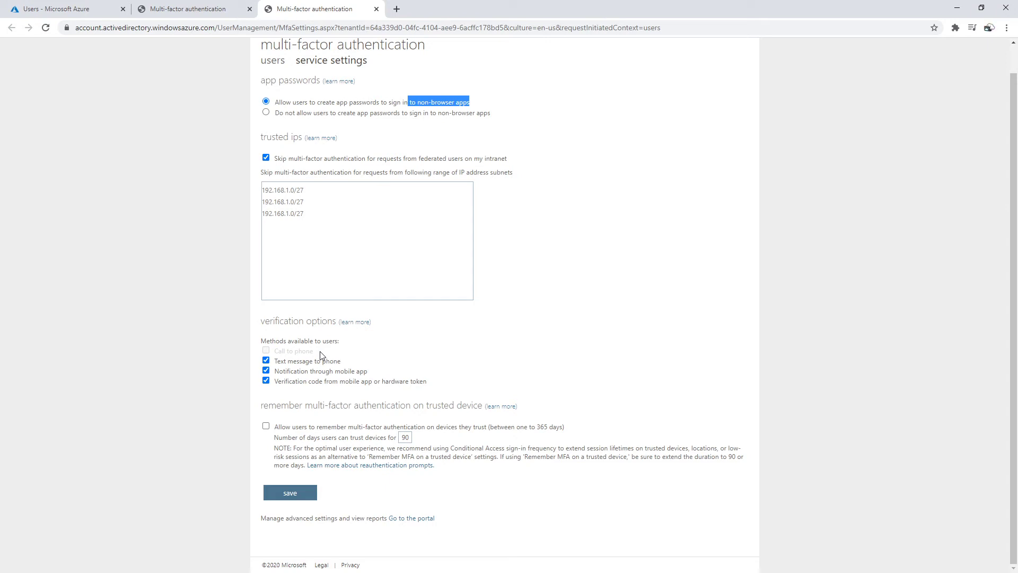
pyautogui.click(266, 371)
pyautogui.moveTo(380, 382); pyautogui.dragTo(427, 382)
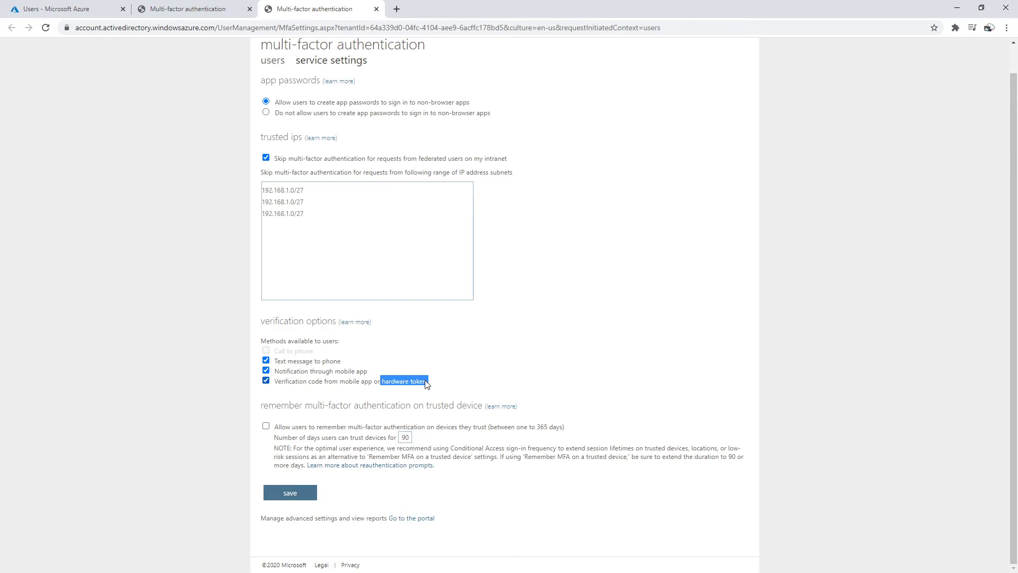
pyautogui.moveTo(305, 405); pyautogui.dragTo(464, 400)
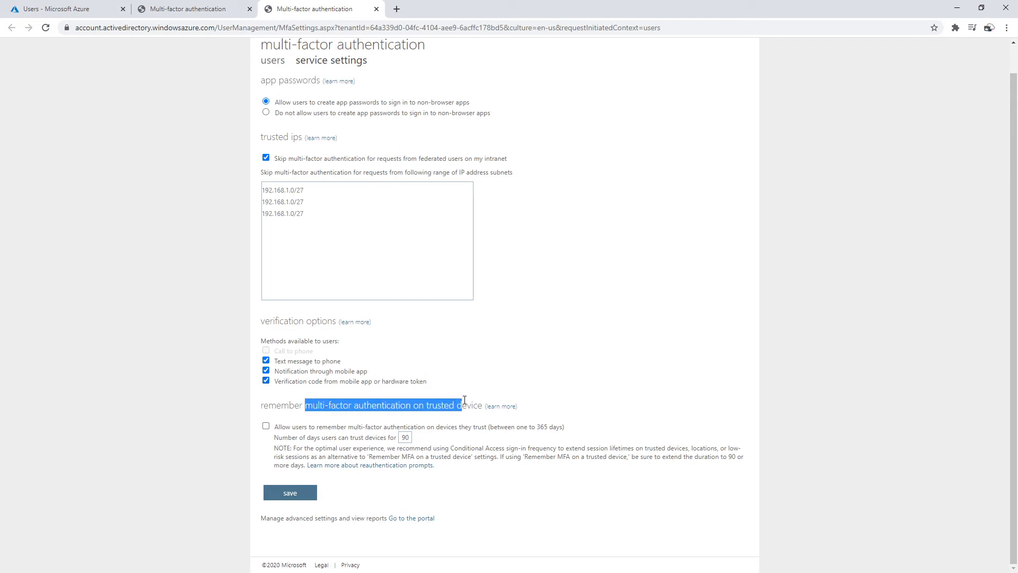
# - Try allowing users to remember multi-factor authentication on trusted devices, and close the service settings without saving
pyautogui.click(266, 425)
pyautogui.scroll(1, 325, 222)
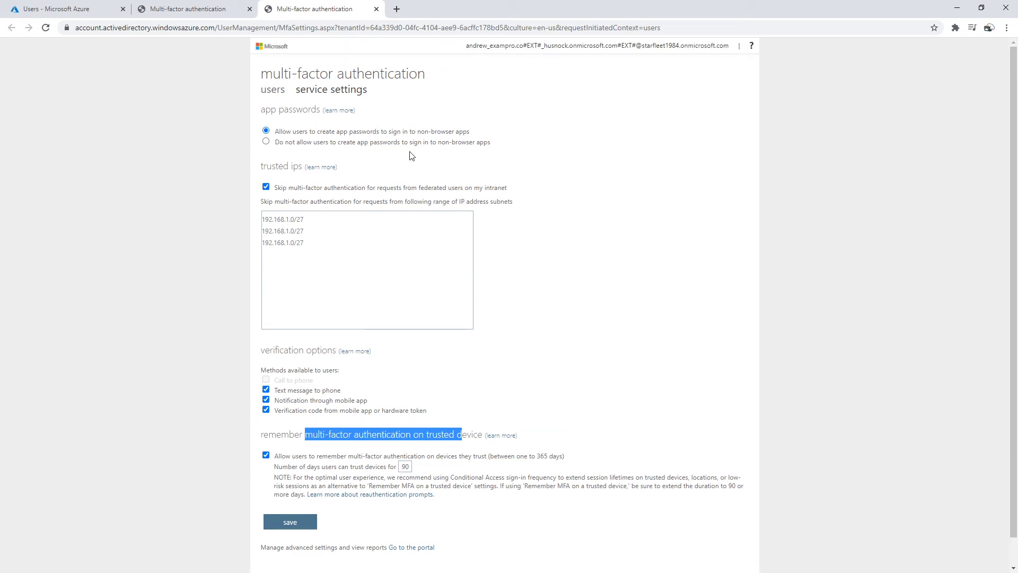
pyautogui.click(572, 141)
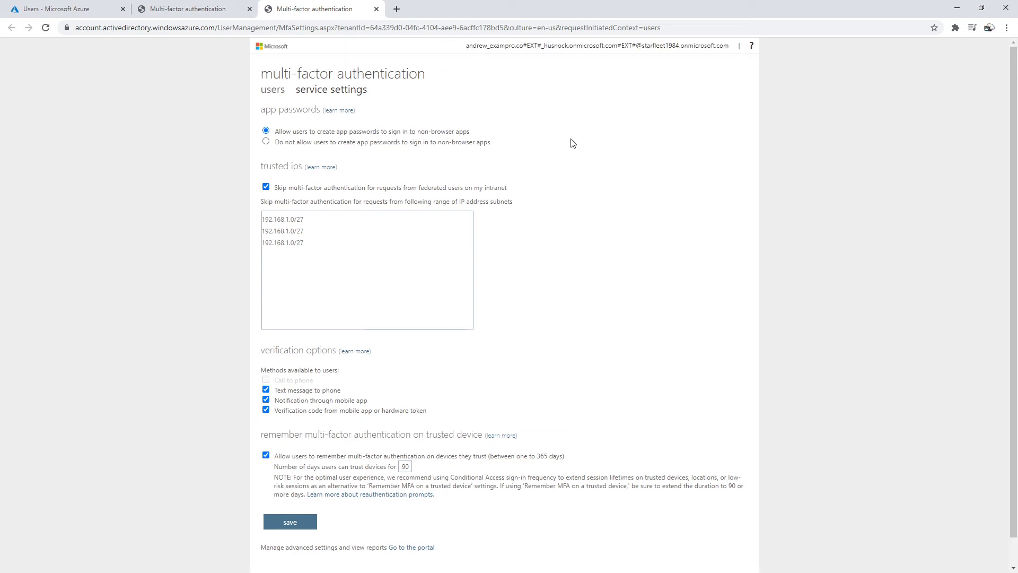
pyautogui.click(376, 10)
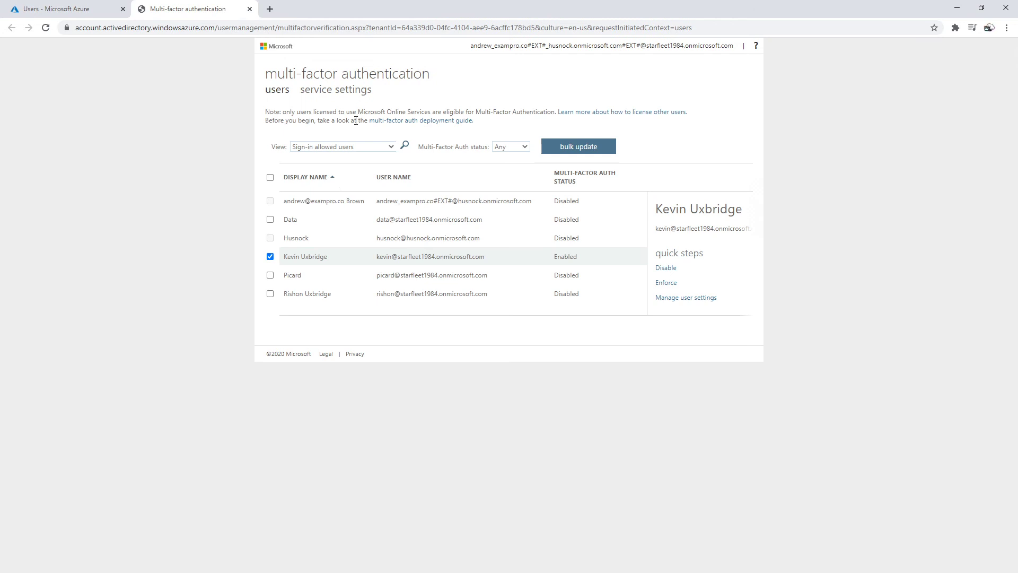
# - Clear the user selection, then download the bulk update sample CSV file and open it in Excel
pyautogui.click(270, 256)
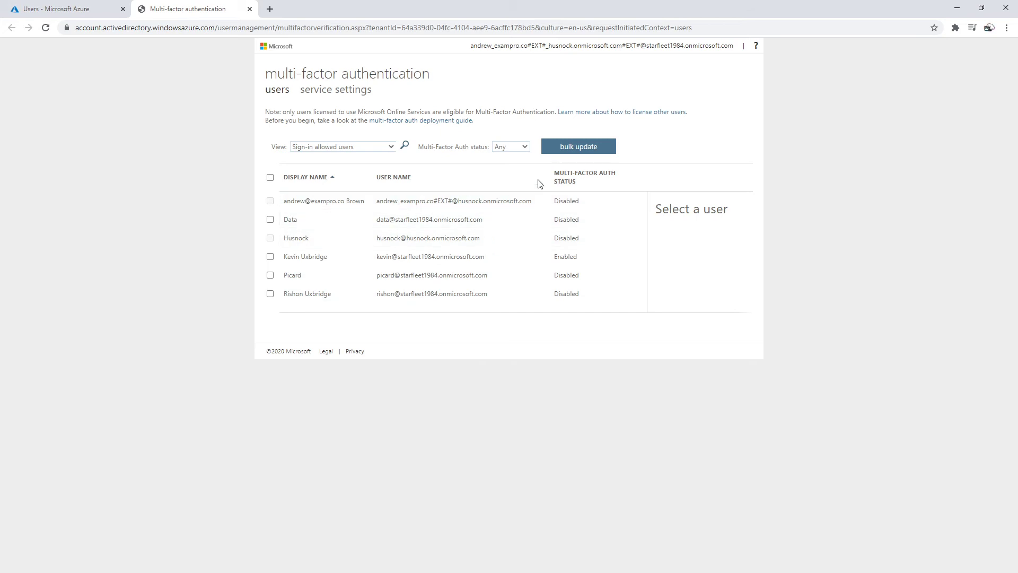
pyautogui.click(577, 150)
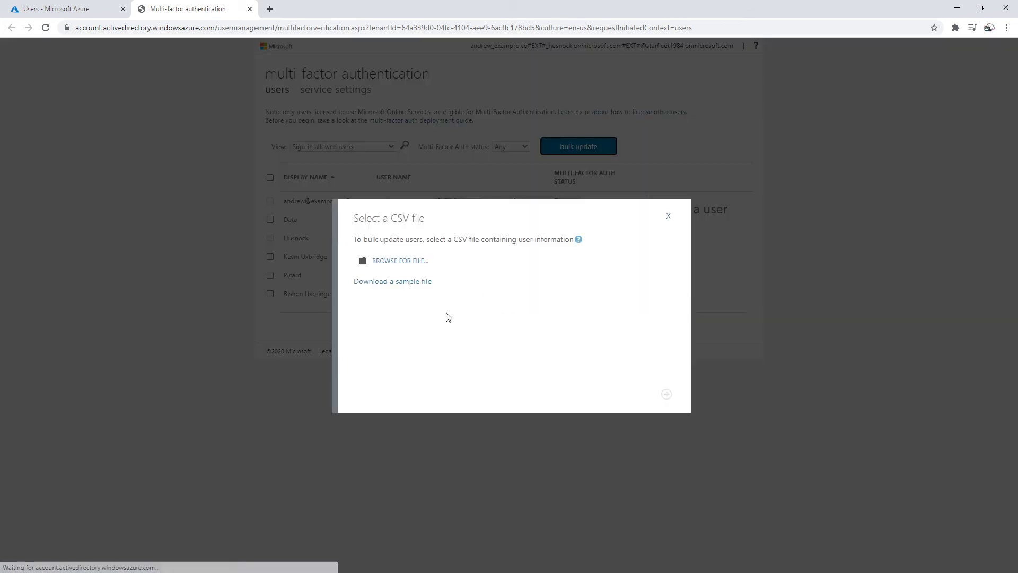
pyautogui.click(409, 281)
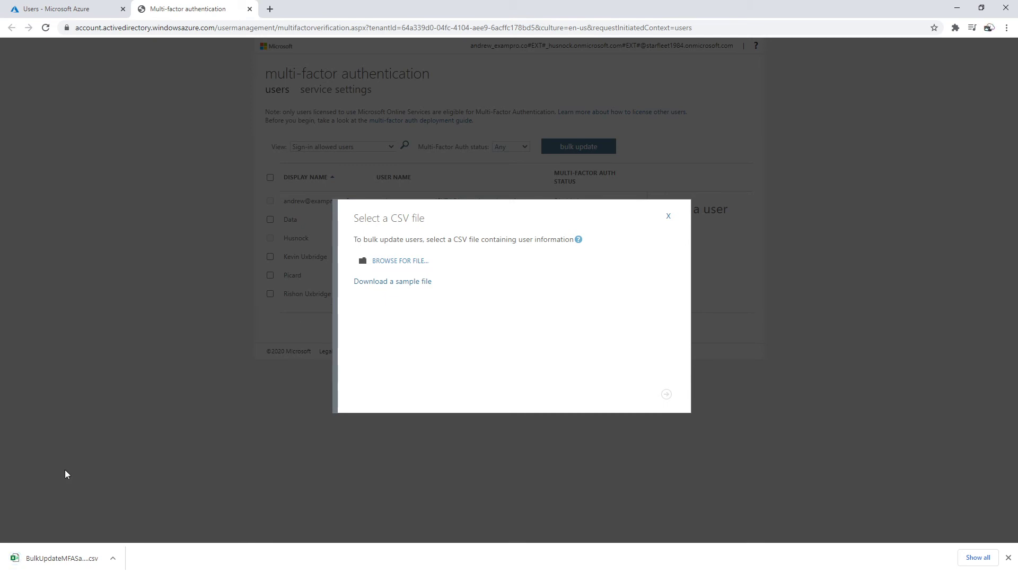
pyautogui.click(57, 554)
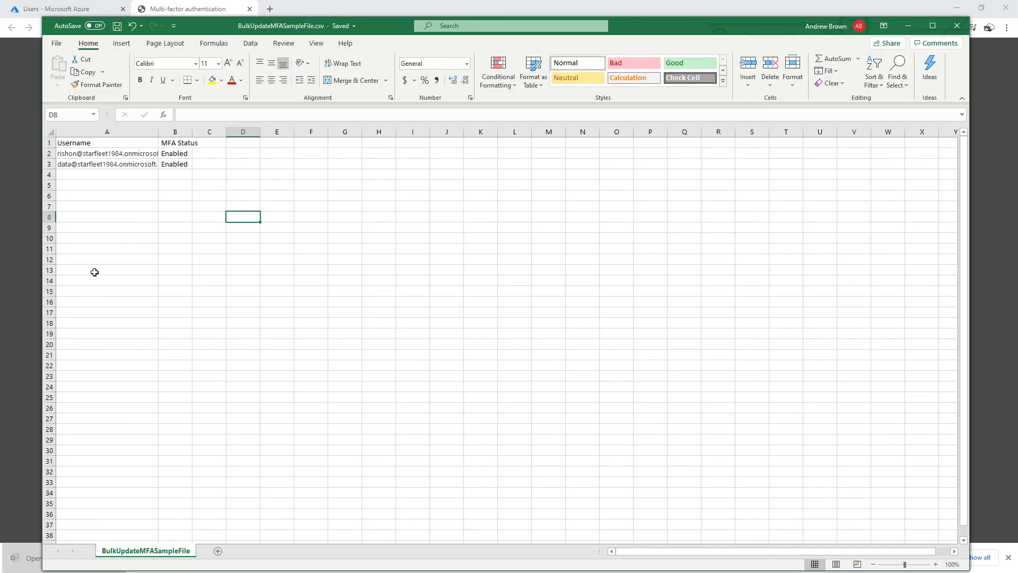
# - Copy the two user rows A2:B3 from BulkUpdateMFASampleFile.csv and close that workbook
pyautogui.click(178, 208)
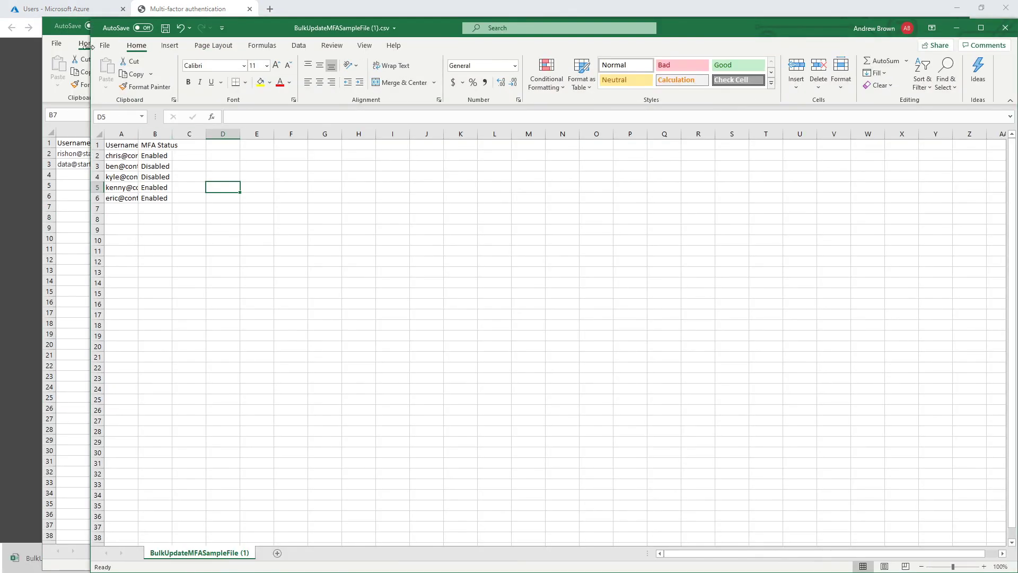
pyautogui.click(79, 180)
pyautogui.moveTo(161, 165); pyautogui.dragTo(142, 151)
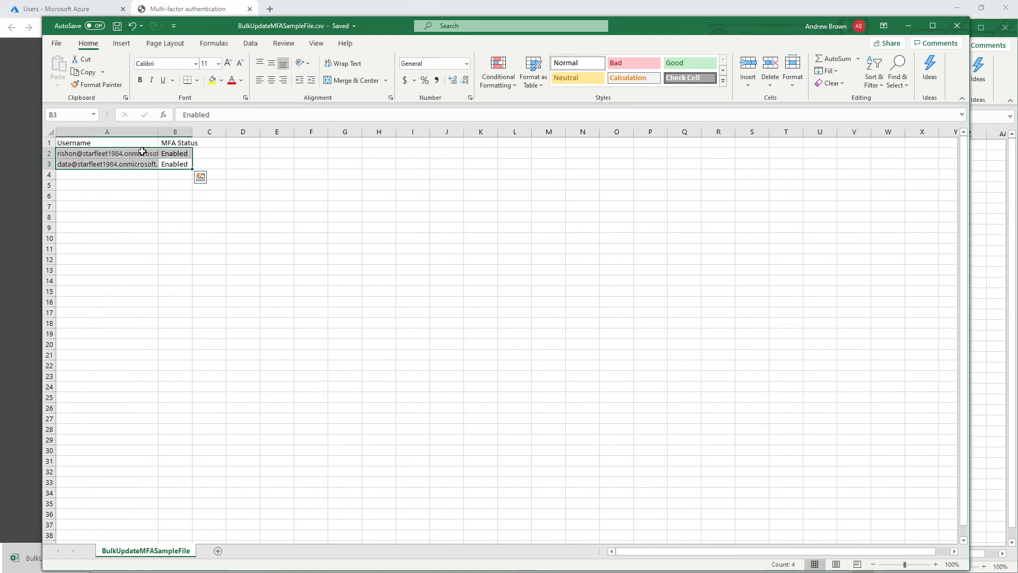
pyautogui.hotkey('ctrl', 'c')
pyautogui.click(957, 25)
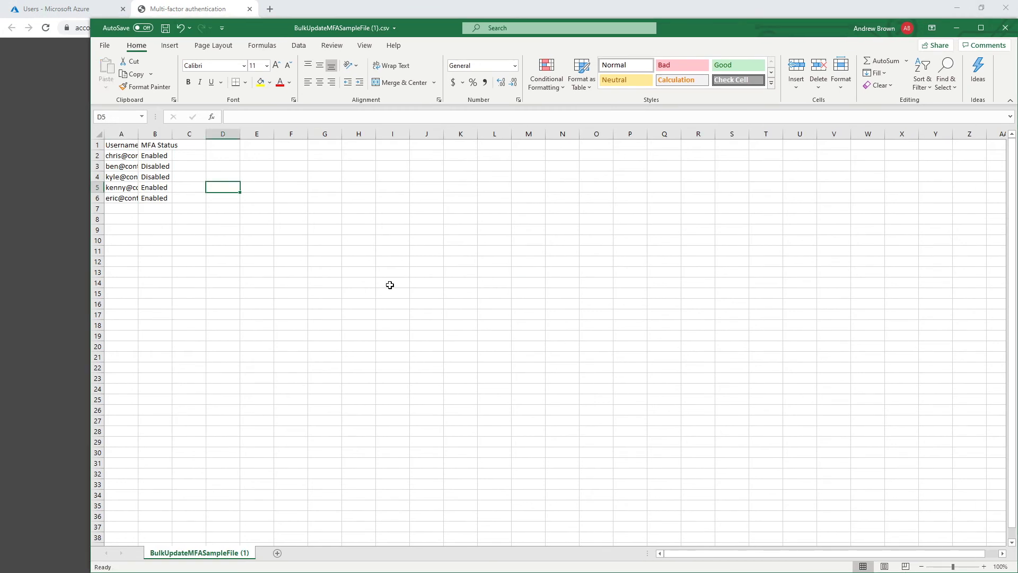
# - Paste the copied user rows from A2 in BulkUpdateMFASampleFile (1).csv and delete the leftover sample users in rows 4 to 6
pyautogui.moveTo(163, 196); pyautogui.dragTo(123, 156)
pyautogui.hotkey('ctrl', 'v')
pyautogui.click(491, 320)
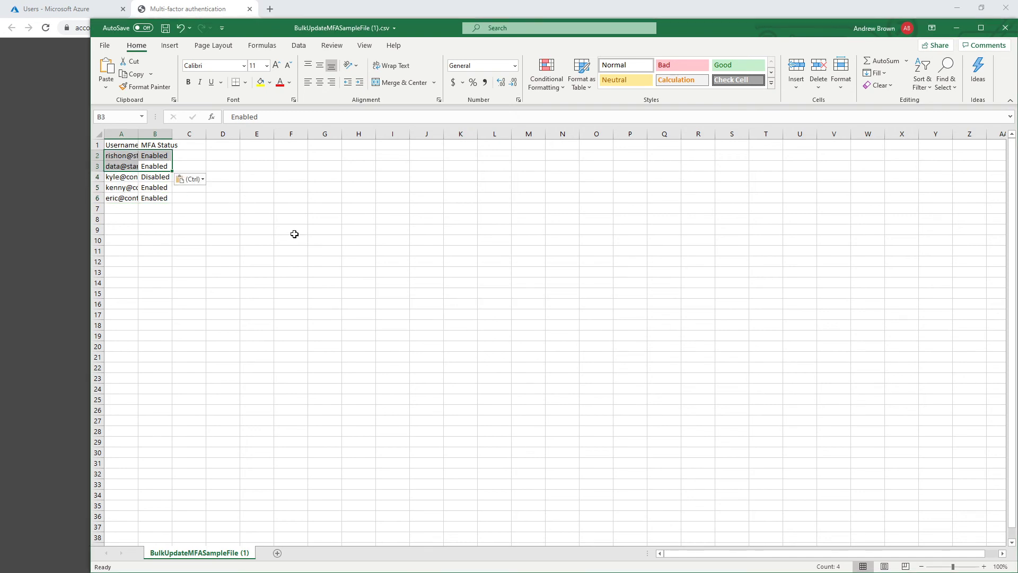
pyautogui.click(258, 218)
pyautogui.moveTo(118, 178); pyautogui.dragTo(165, 208)
pyautogui.press('Delete')
pyautogui.click(257, 187)
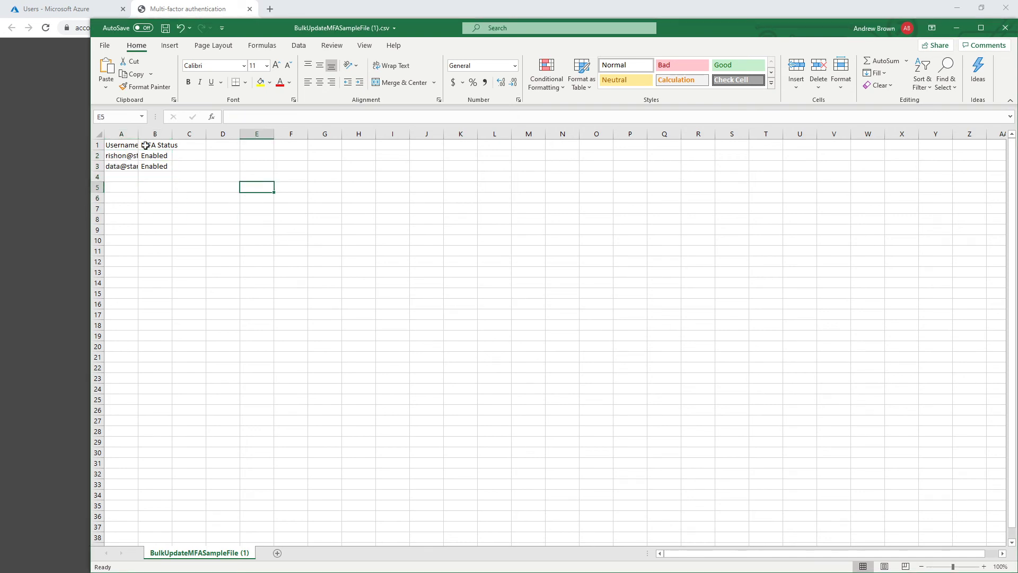
# - Widen the Username column to compare its entries with the portal's users list, and save the CSV file
pyautogui.moveTo(138, 134); pyautogui.dragTo(252, 134)
pyautogui.click(51, 158)
pyautogui.click(102, 10)
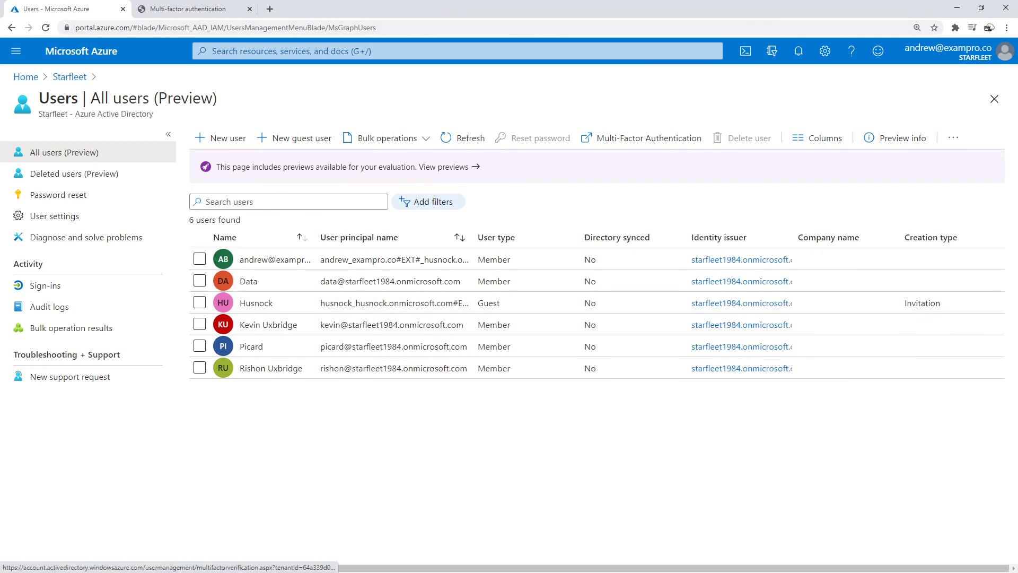
pyautogui.hotkey('alt', 'Tab')
pyautogui.click(135, 262)
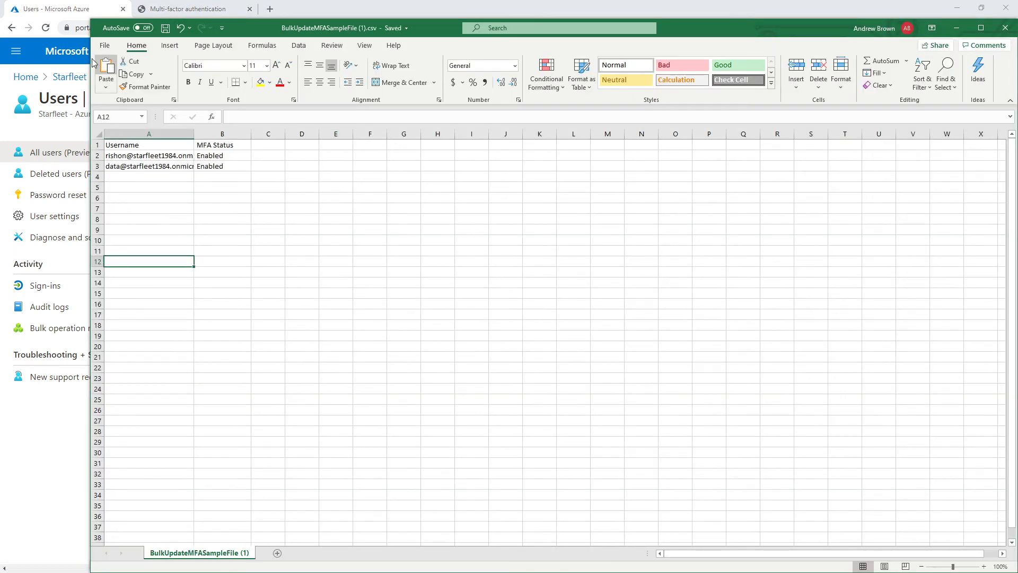
# - Choose BulkUpdateMFASampleFile (1).csv from Downloads for the bulk update and submit it for verification
pyautogui.click(176, 11)
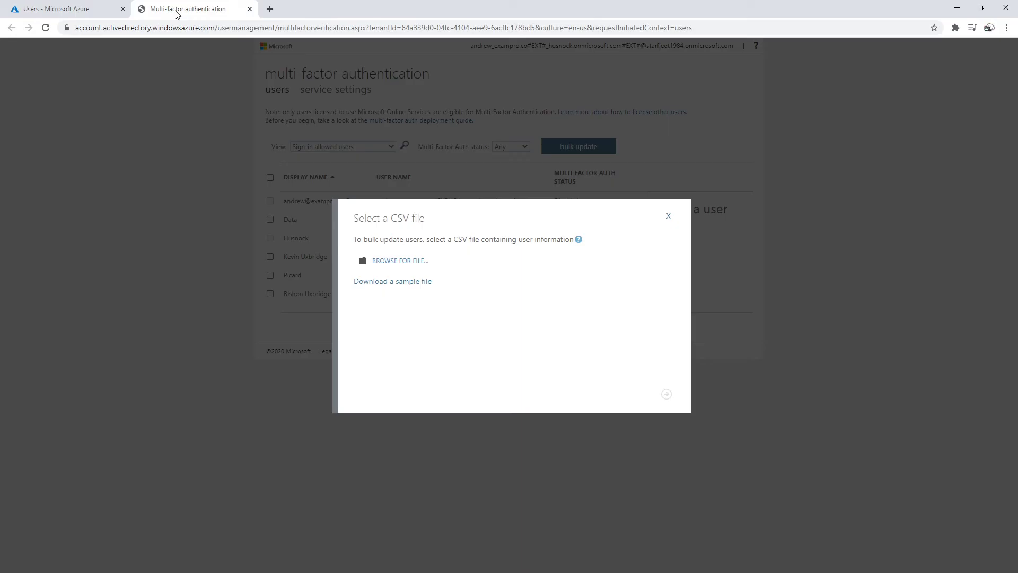
pyautogui.click(398, 264)
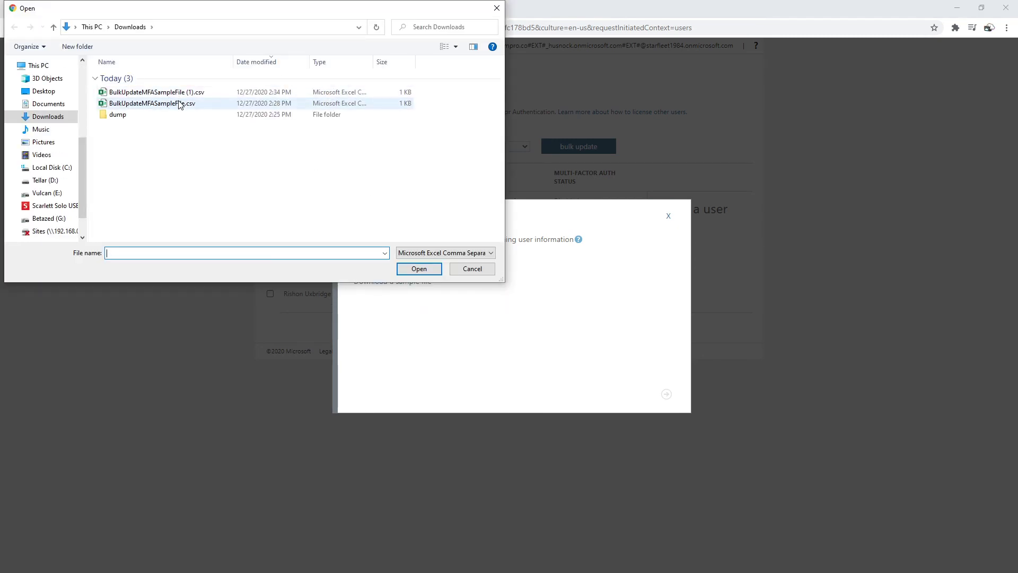
pyautogui.click(180, 92)
pyautogui.click(418, 269)
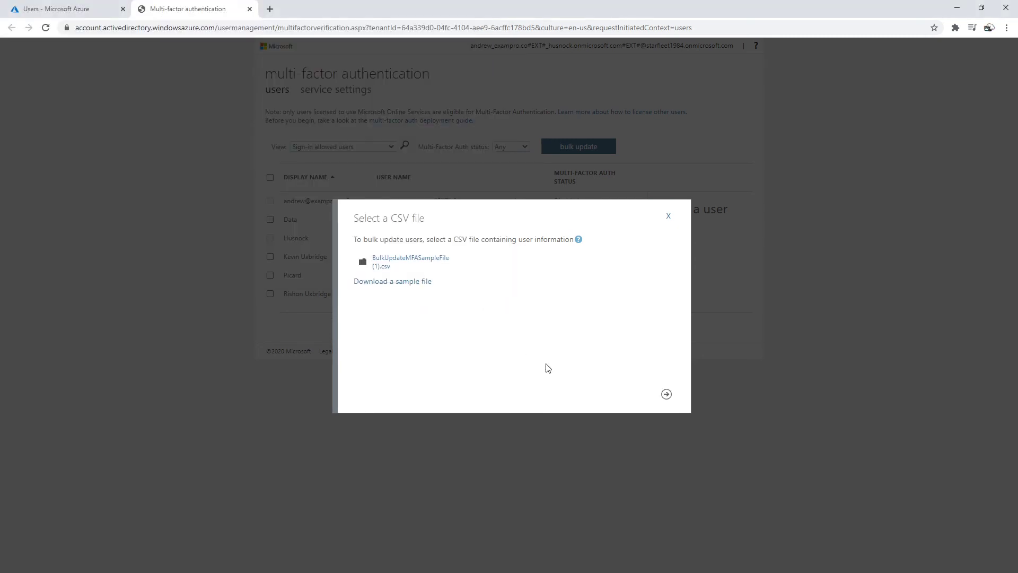
pyautogui.click(666, 394)
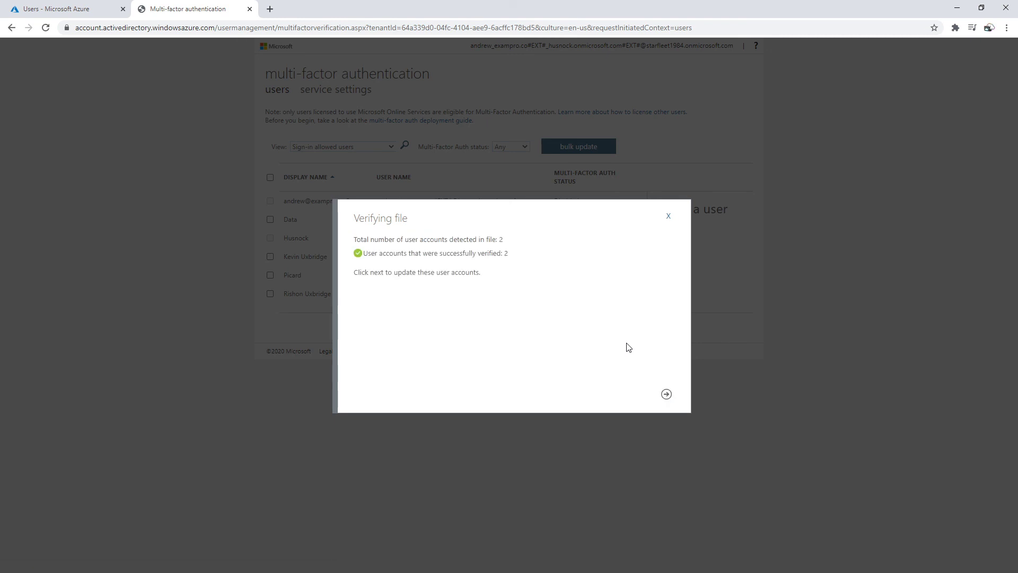
# - Apply the bulk update to the verified user accounts and finish the update dialog
pyautogui.moveTo(523, 255); pyautogui.dragTo(478, 255)
pyautogui.click(666, 394)
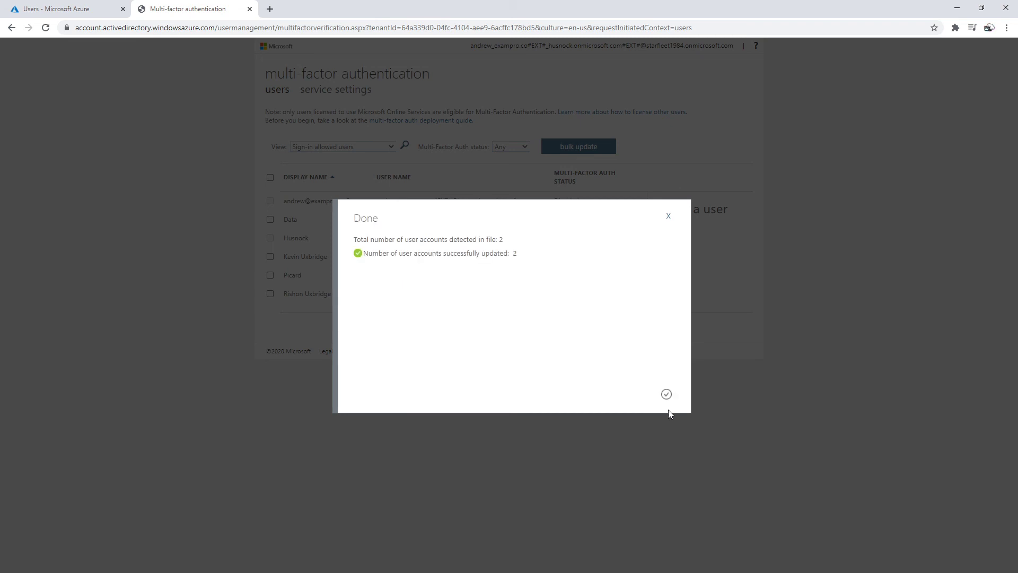
pyautogui.click(666, 395)
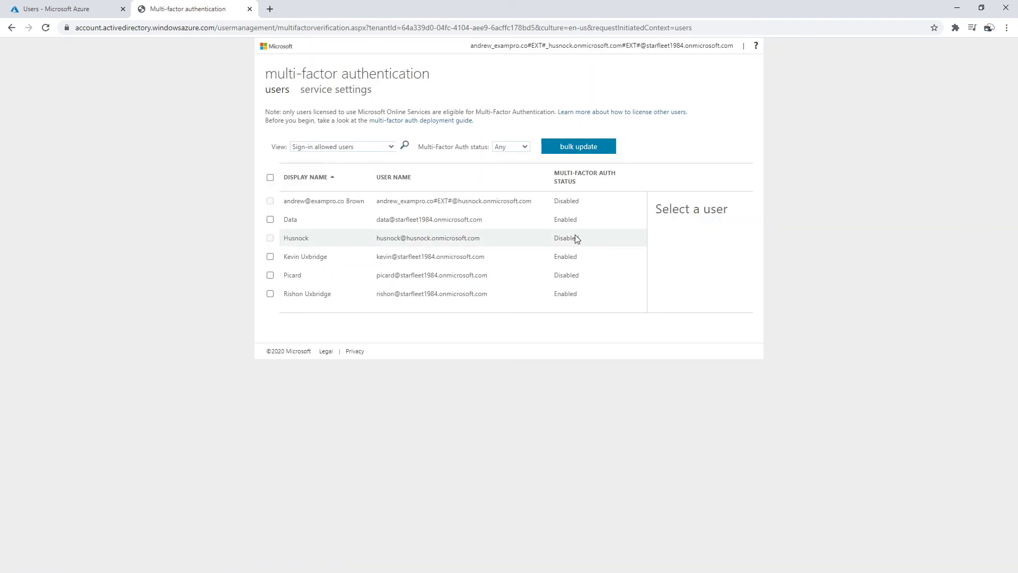
# - Enforce multi-factor authentication for the fourth user in the list and close the multi-factor authentication page
pyautogui.click(270, 256)
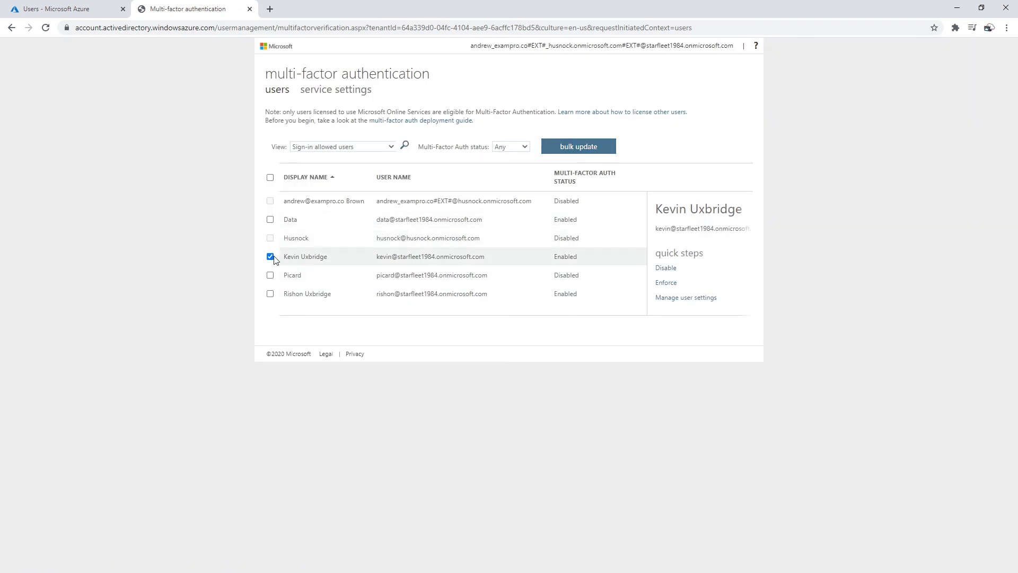
pyautogui.click(666, 283)
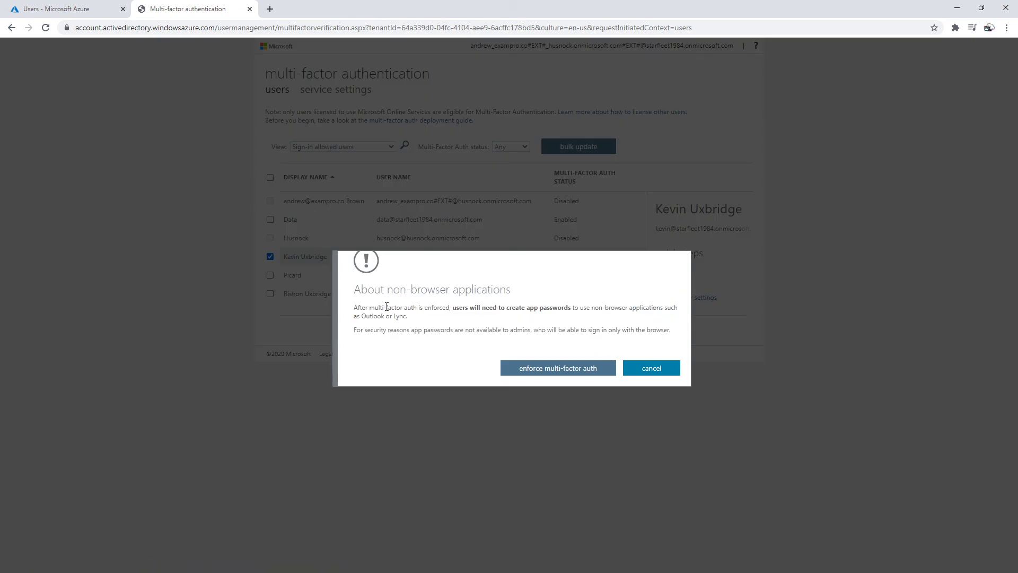
pyautogui.moveTo(456, 306); pyautogui.dragTo(658, 307)
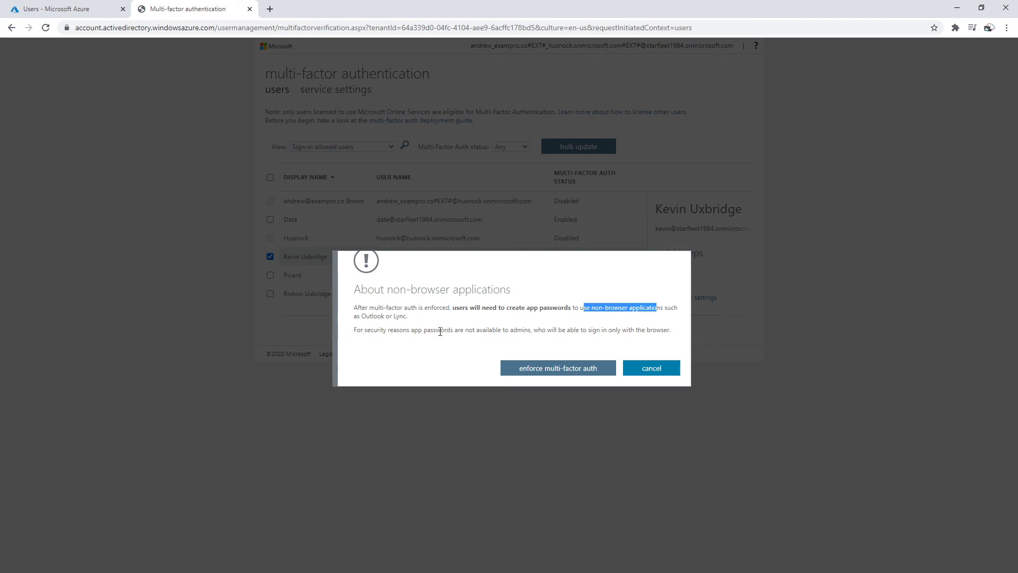
pyautogui.click(498, 310)
pyautogui.click(573, 367)
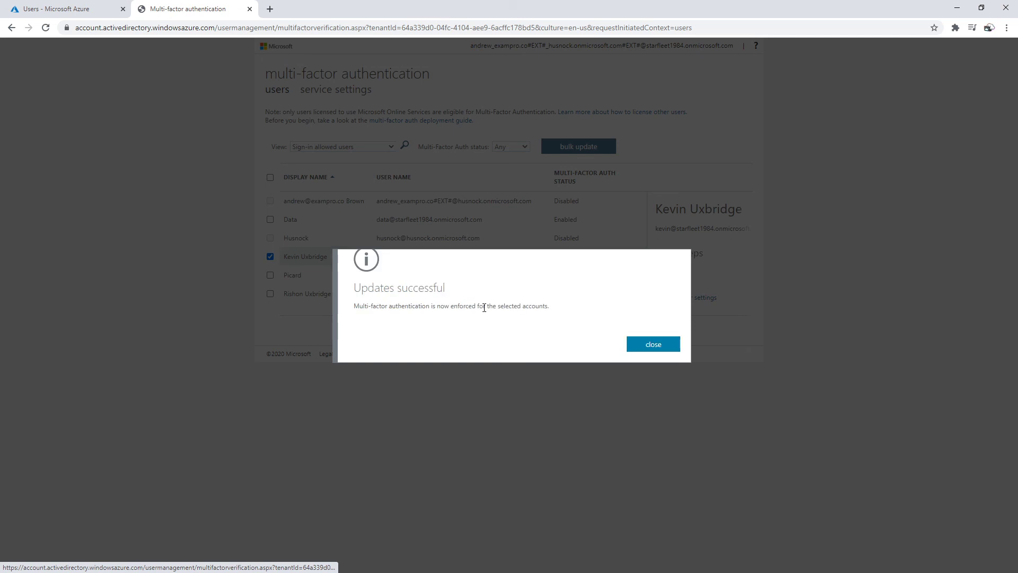
pyautogui.click(644, 345)
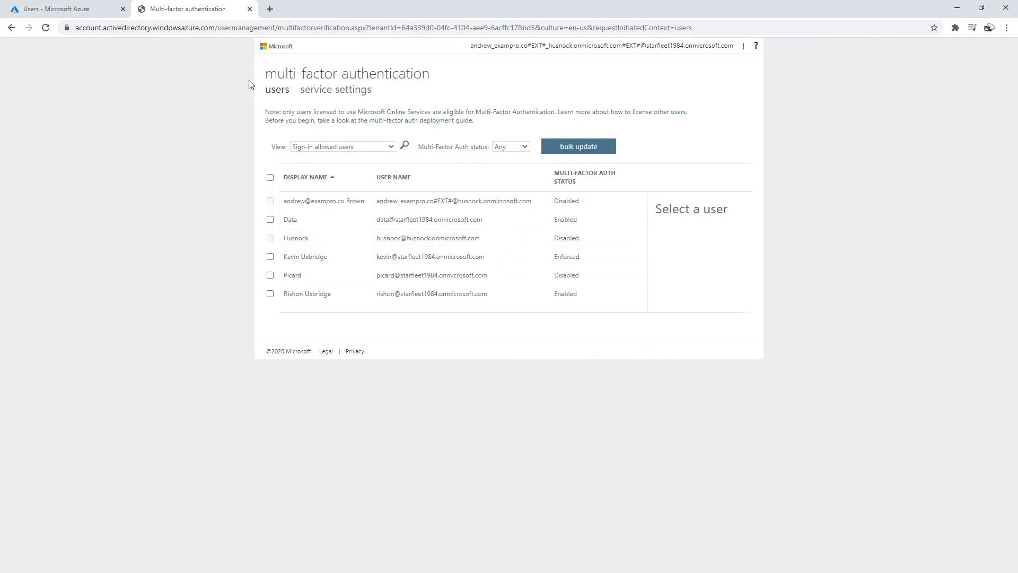
pyautogui.click(250, 9)
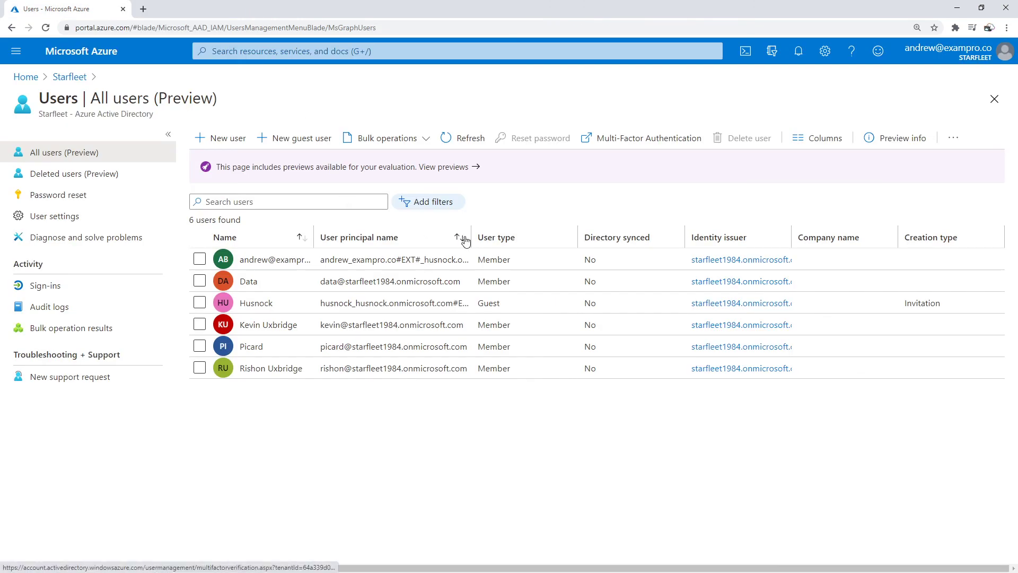